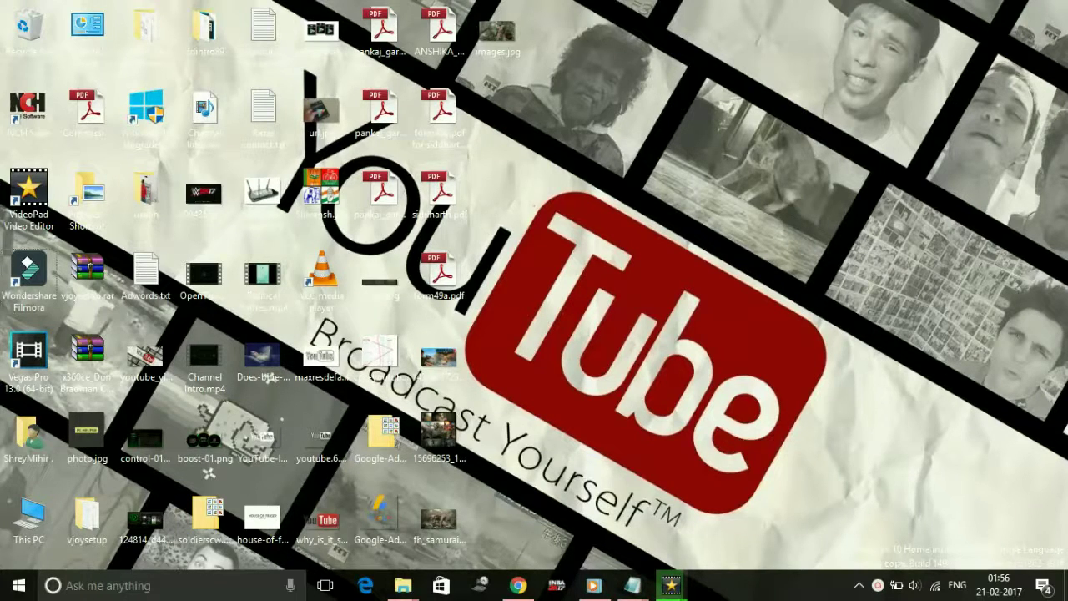
Bring up the Black screen on startup.txt notes and examine the paragraph on updating GPU drivers
mouse_move(635, 580)
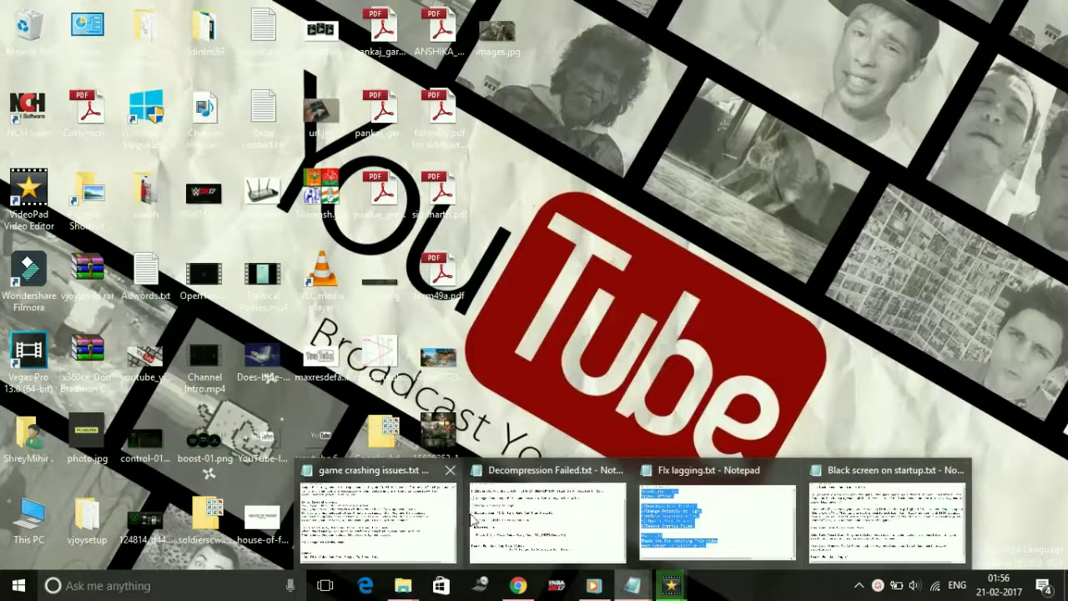
left_click(822, 482)
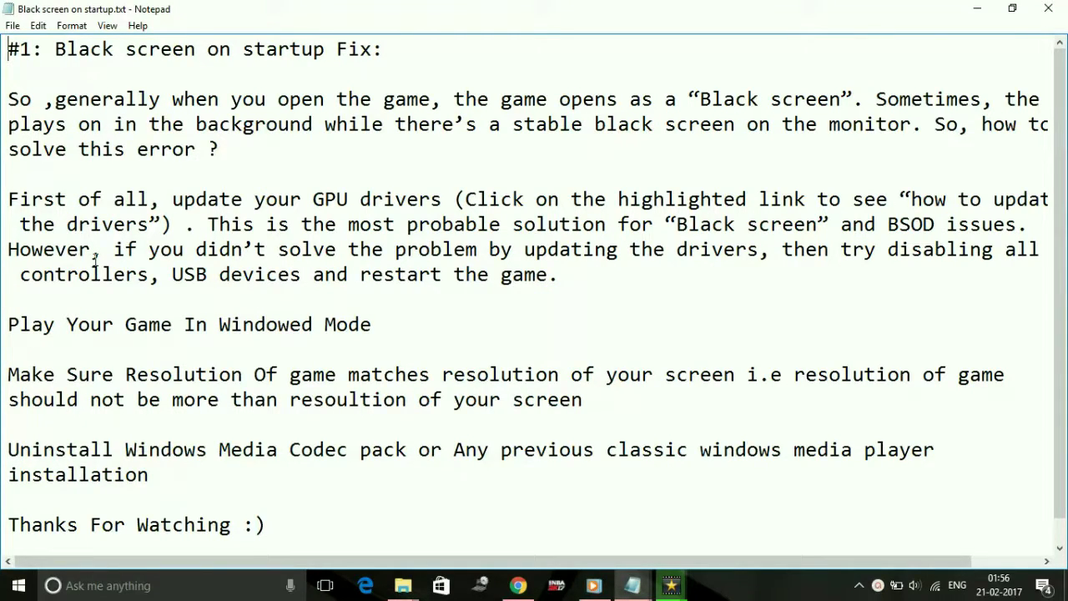
double_click(13, 198)
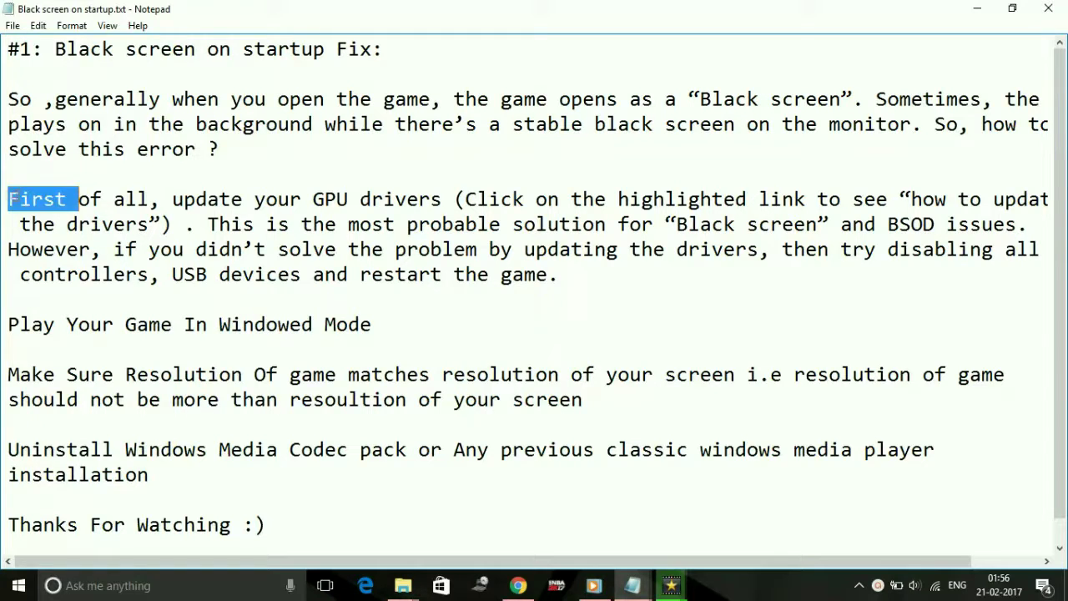
left_click(405, 245)
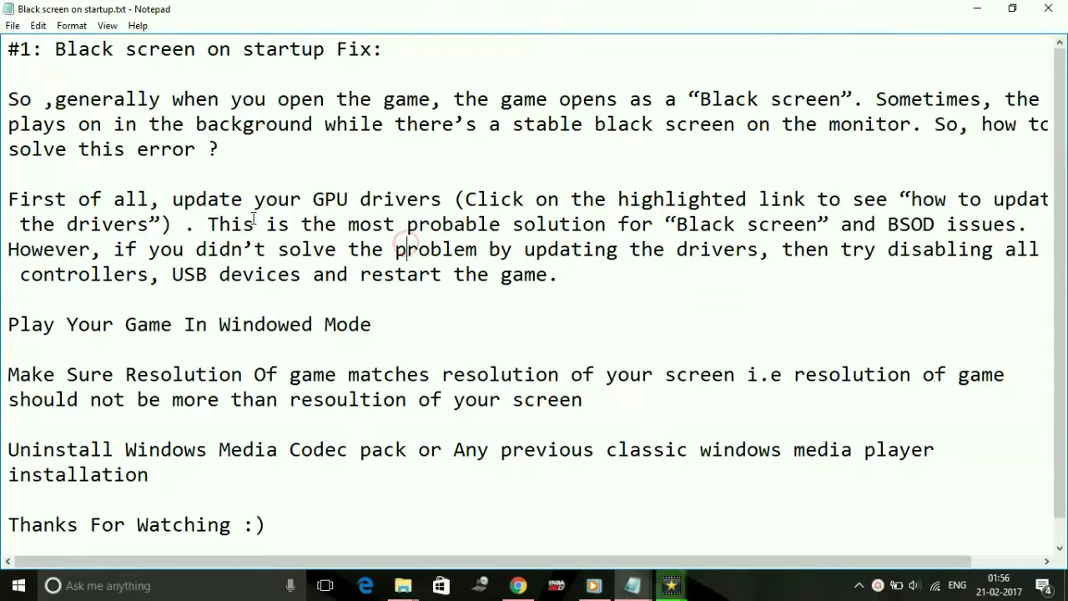
Retry the Windows Update check in the Update & security settings, and close Settings
key("super")
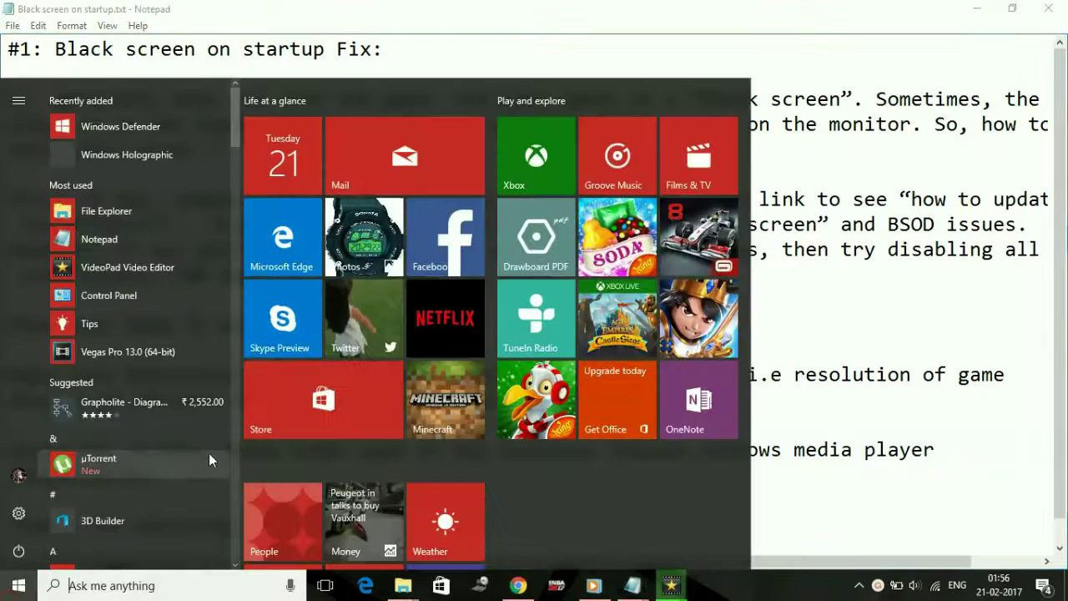
left_click(17, 514)
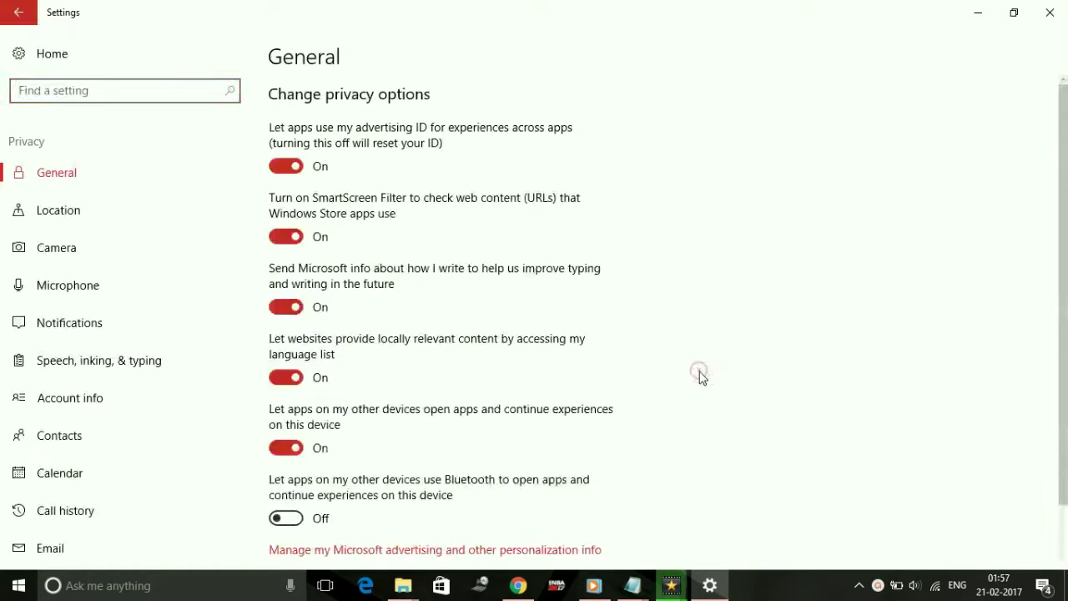
left_click(2, 7)
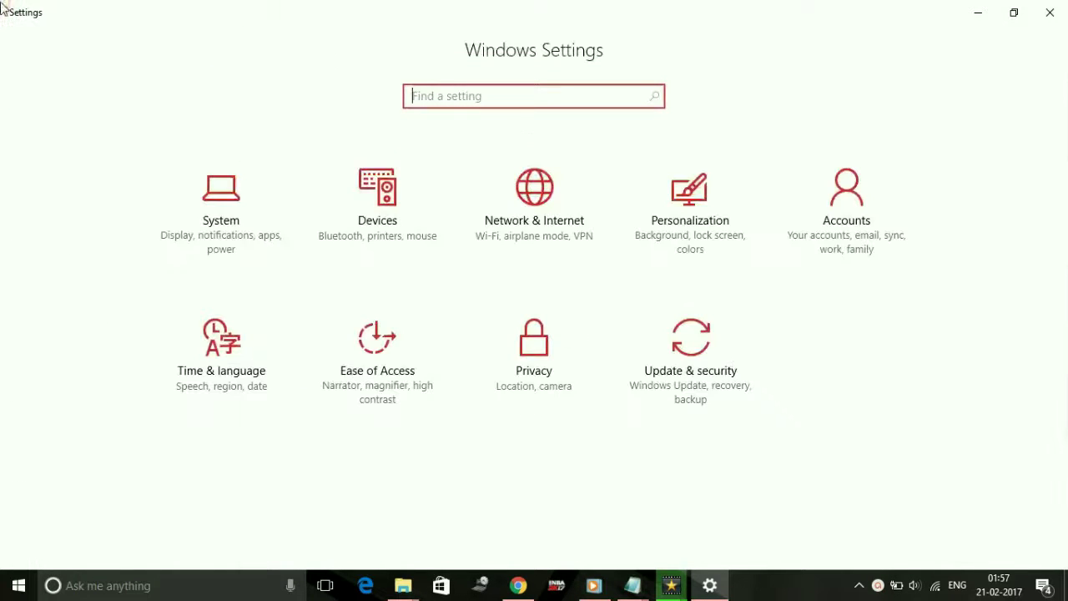
left_click(708, 369)
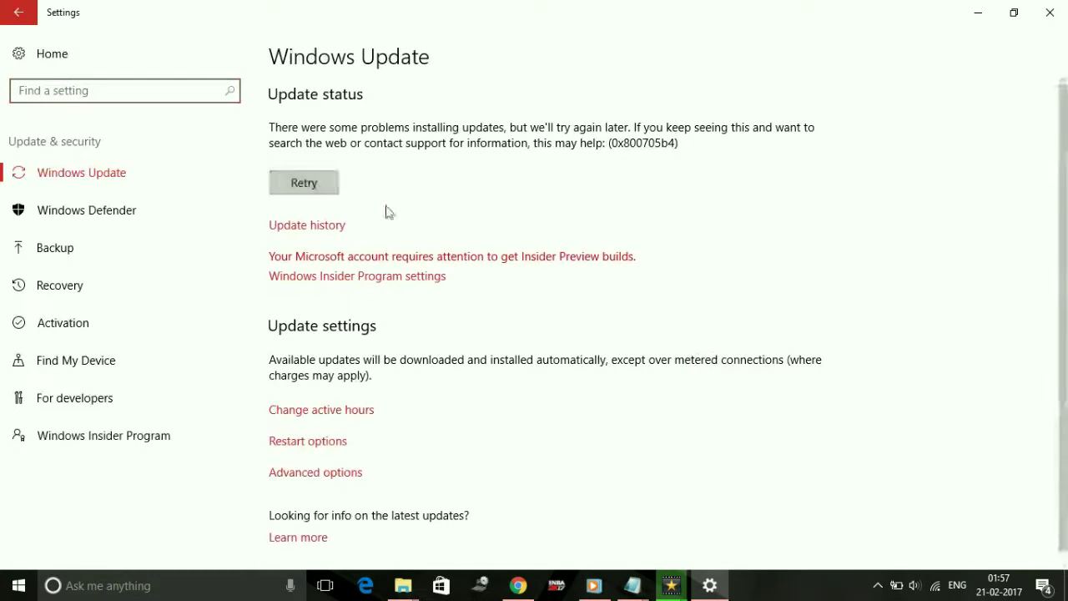
left_click(273, 192)
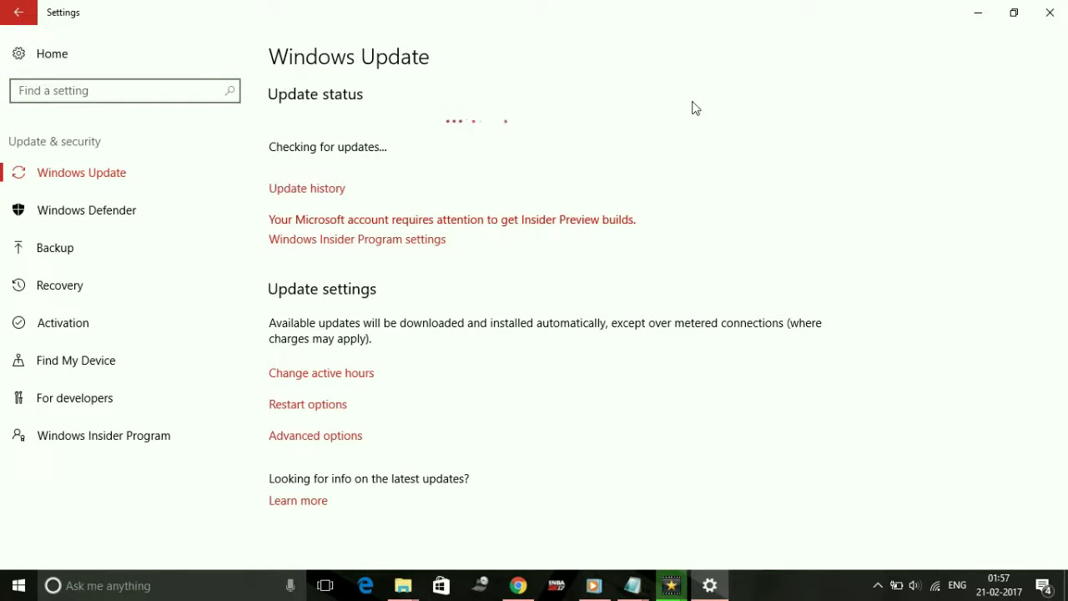
left_click(1050, 12)
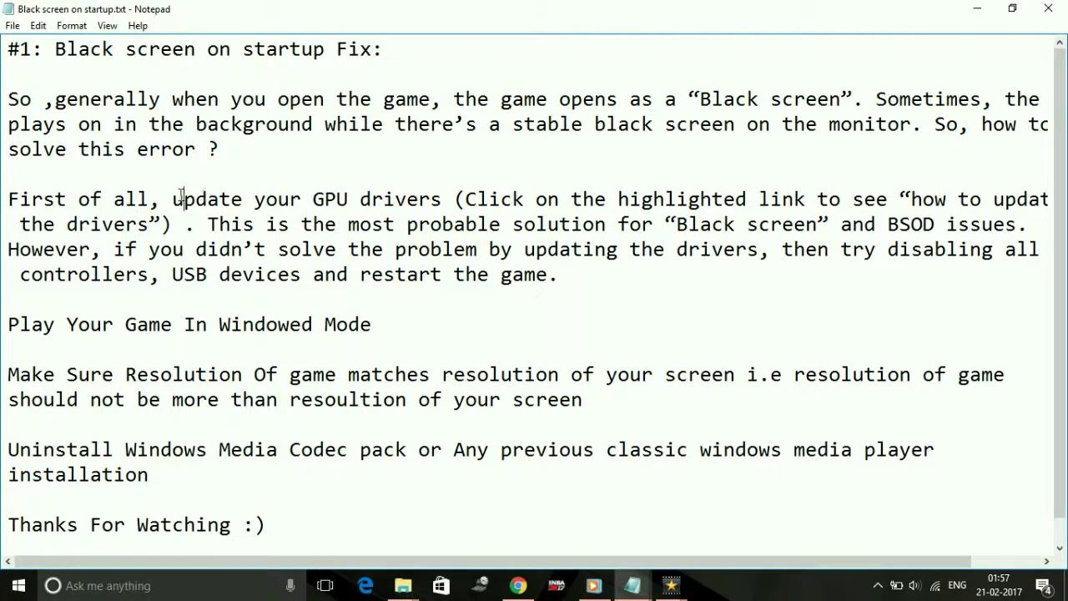
Review the notes on updating GPU drivers and disabling controllers, and highlight the line "Play Your Game In Windowed Mode"
left_click_drag(177, 199, 464, 333)
left_click(476, 325)
left_click(173, 199)
left_click(39, 203)
left_click(114, 309)
double_click(8, 325)
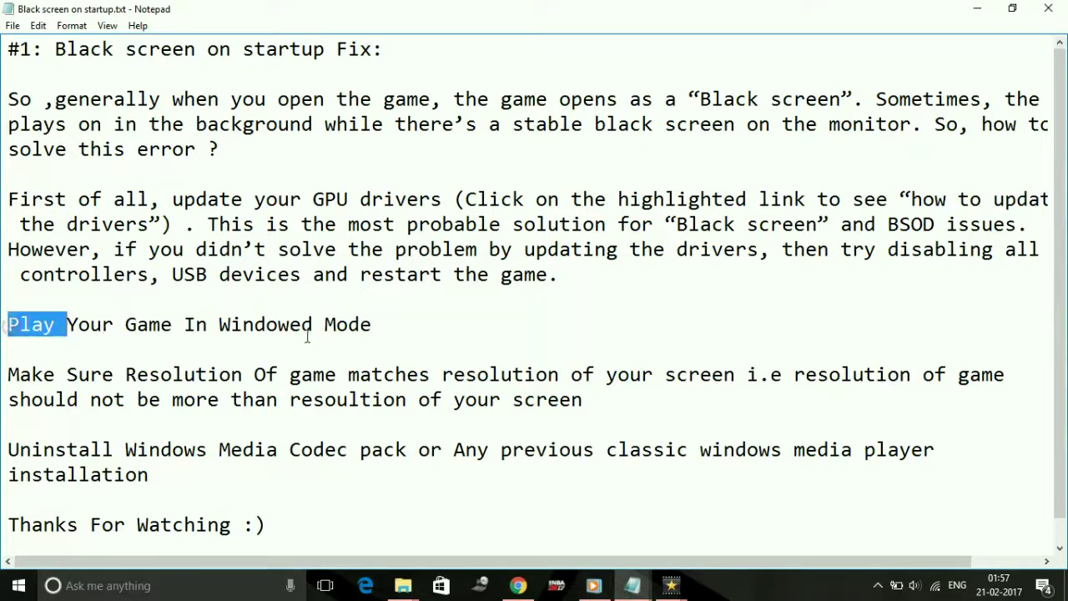
left_click(337, 326)
left_click_drag(389, 322, 3, 334)
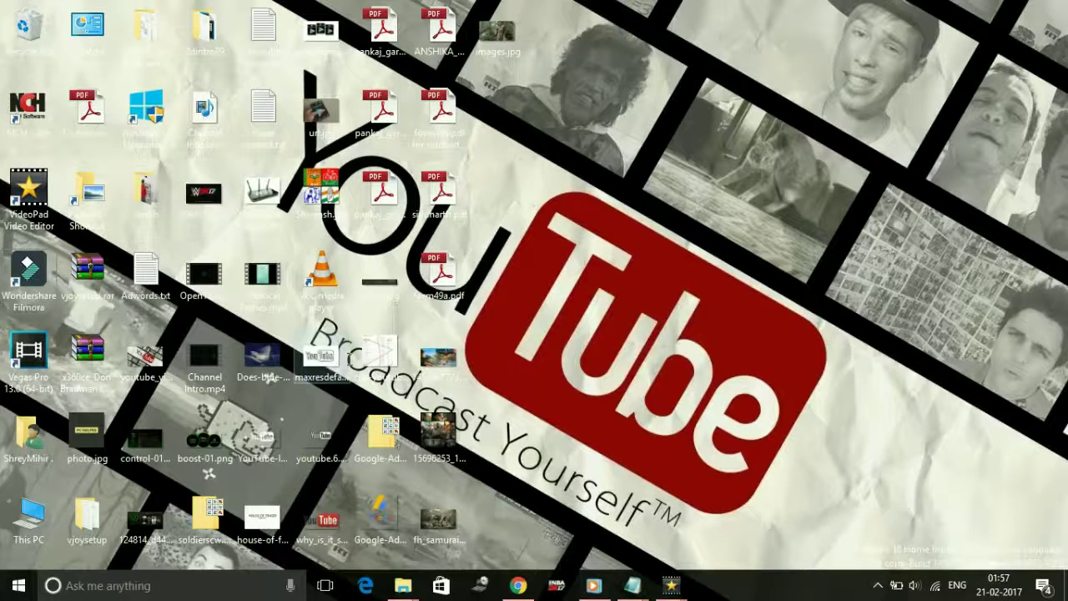
Set the Wondershare Filmora desktop shortcut to run in Normal window, apply it with administrator permission, and return to the desktop
right_click(25, 282)
key("Up")
key("Return")
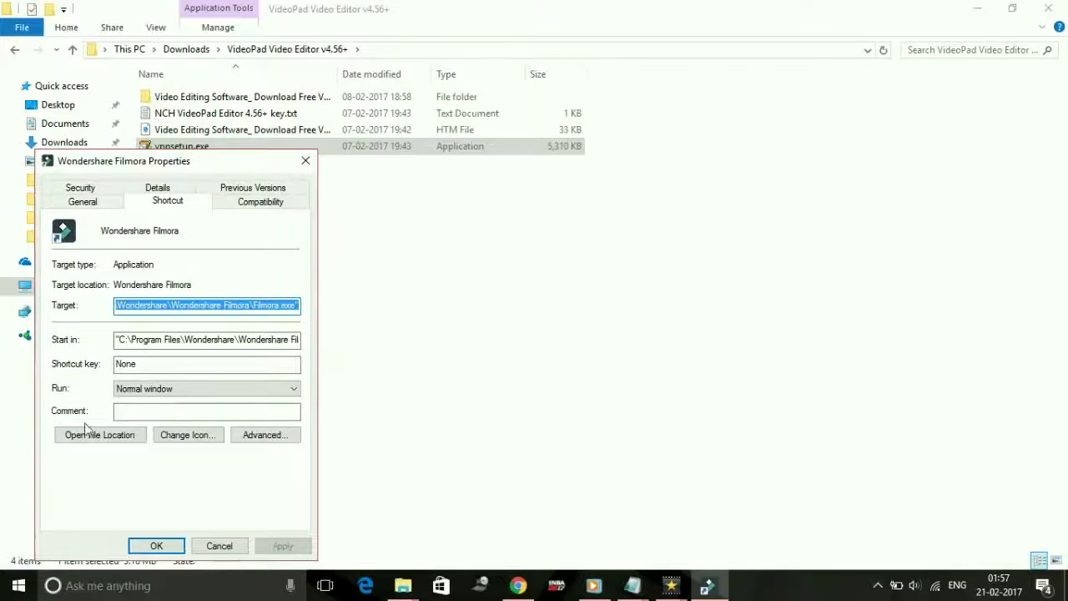
left_click(158, 389)
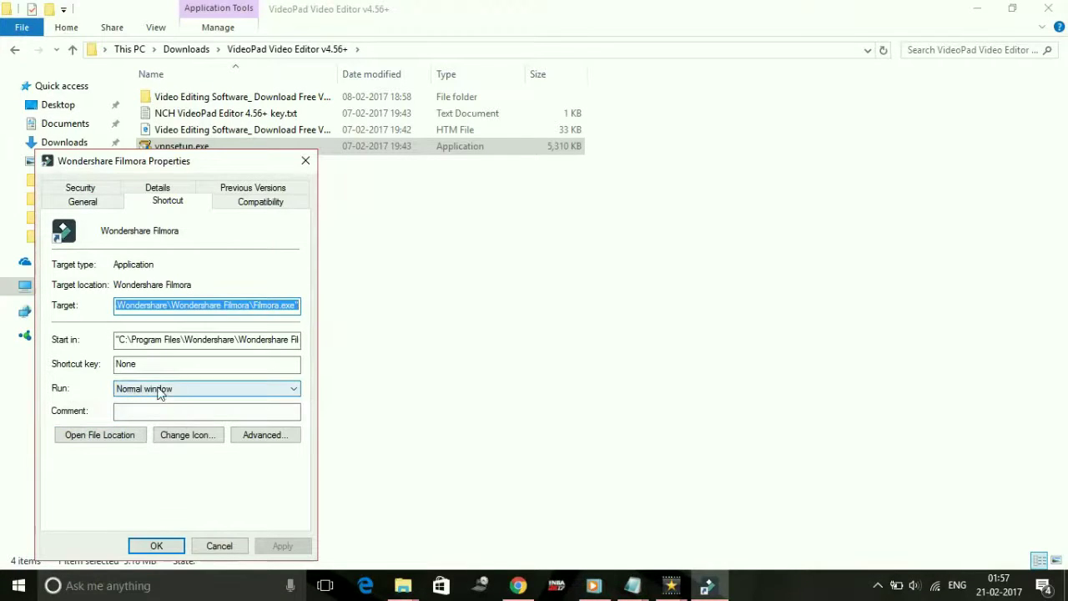
left_click(146, 404)
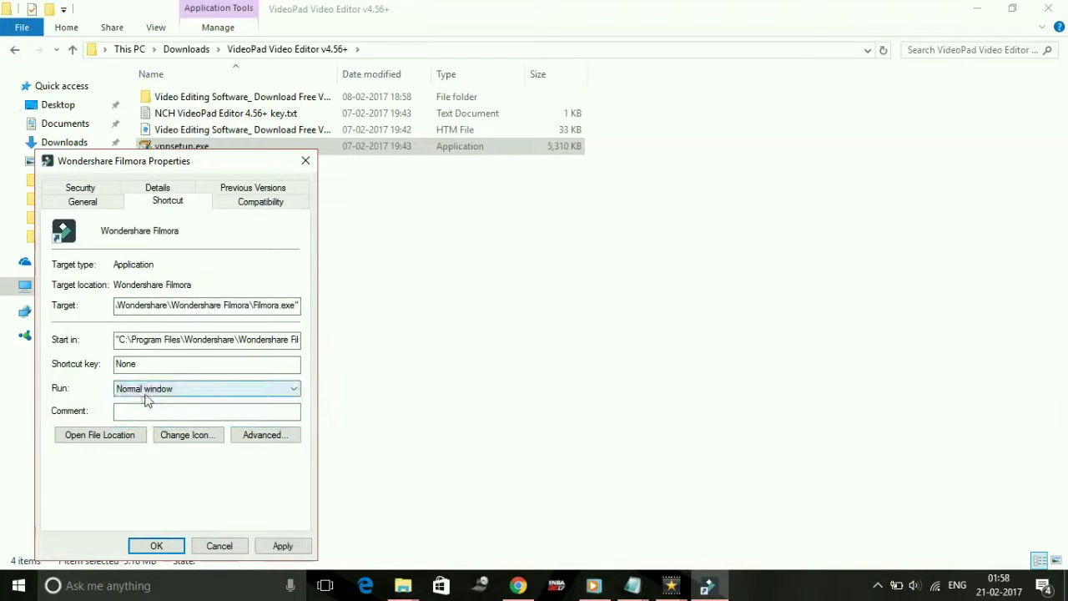
left_click(282, 546)
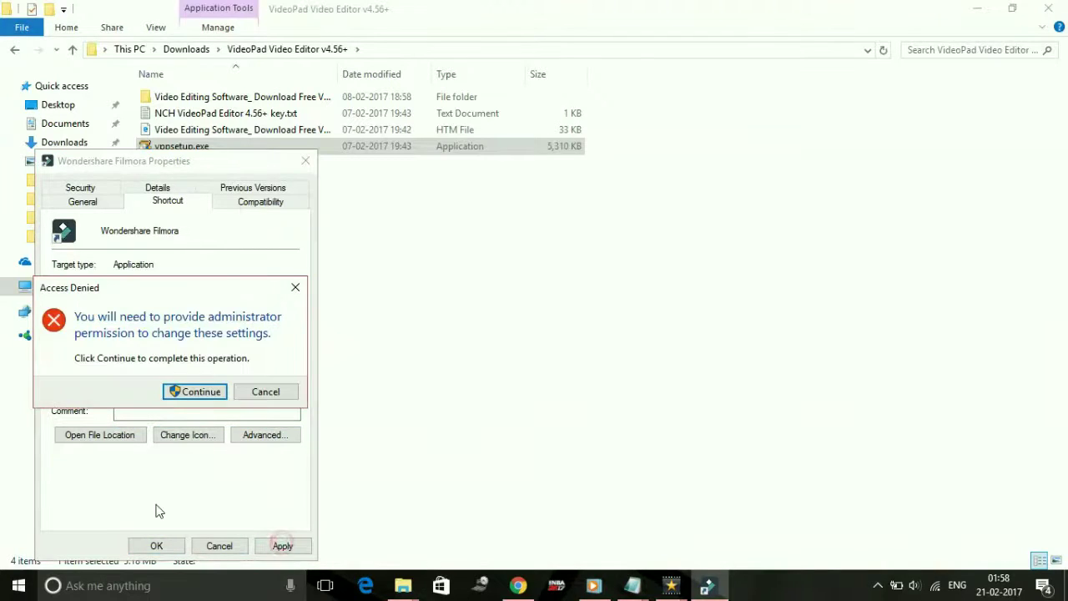
left_click(184, 392)
left_click(157, 546)
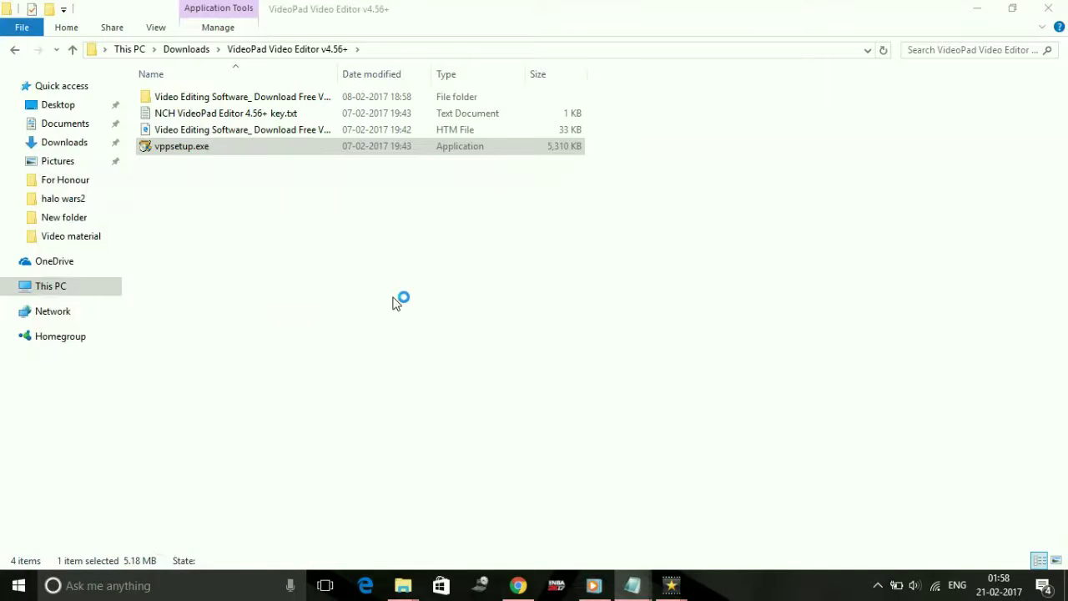
key("super+d")
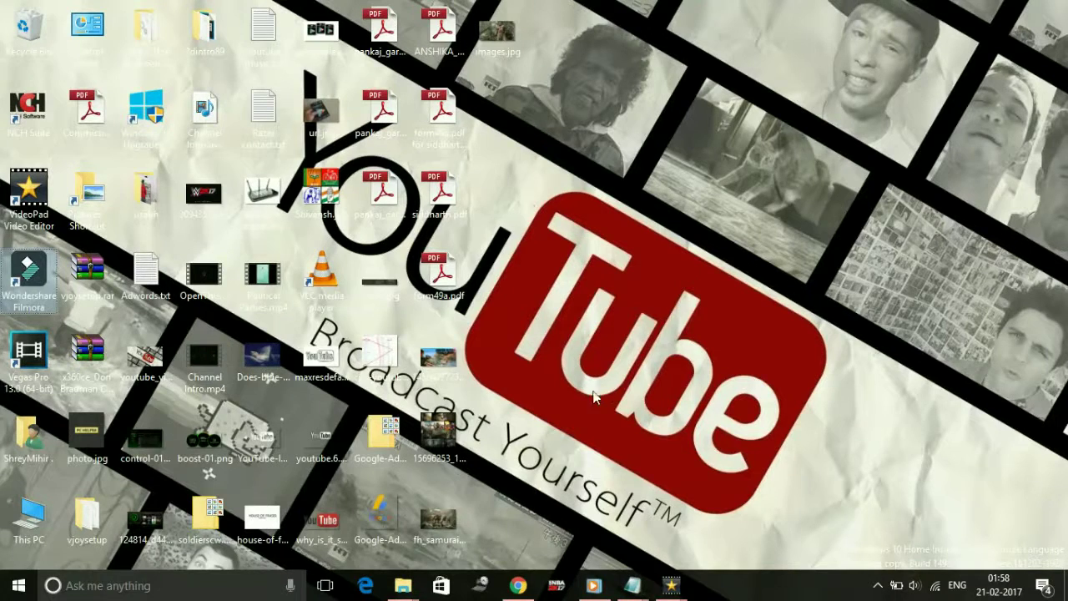
Return to the Black screen on startup.txt notes and highlight the tips on matching game resolution and uninstalling the Windows Media Codec pack
mouse_move(641, 588)
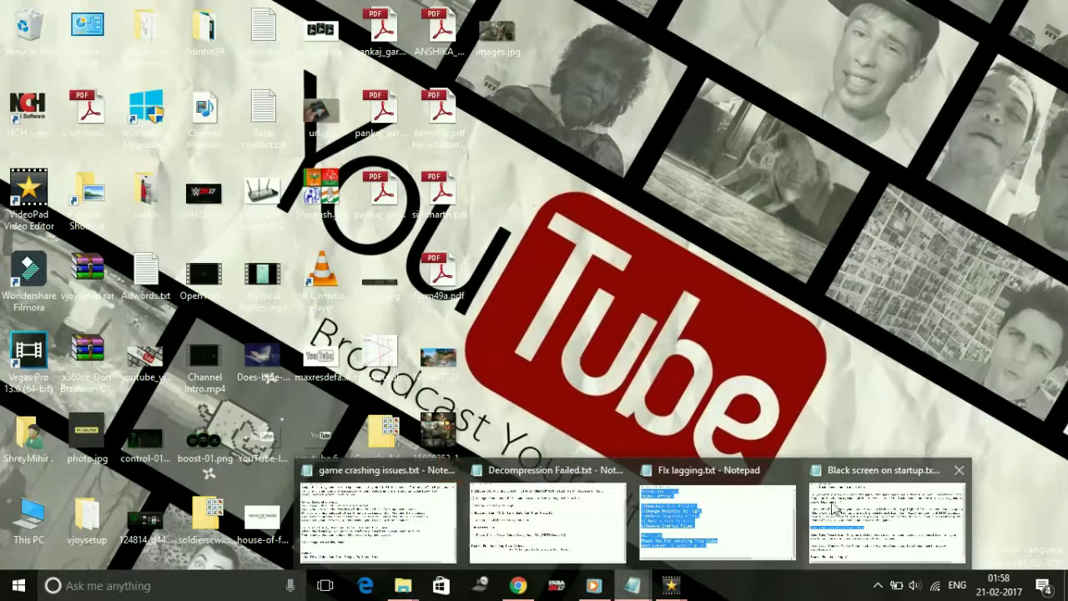
left_click(863, 511)
left_click(114, 374)
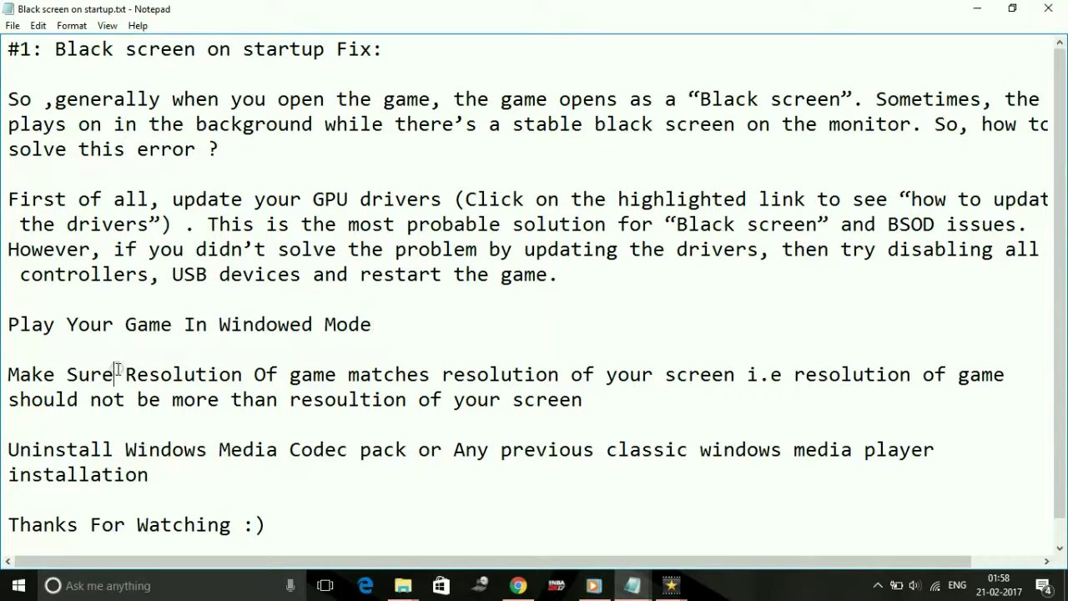
left_click_drag(9, 374, 631, 398)
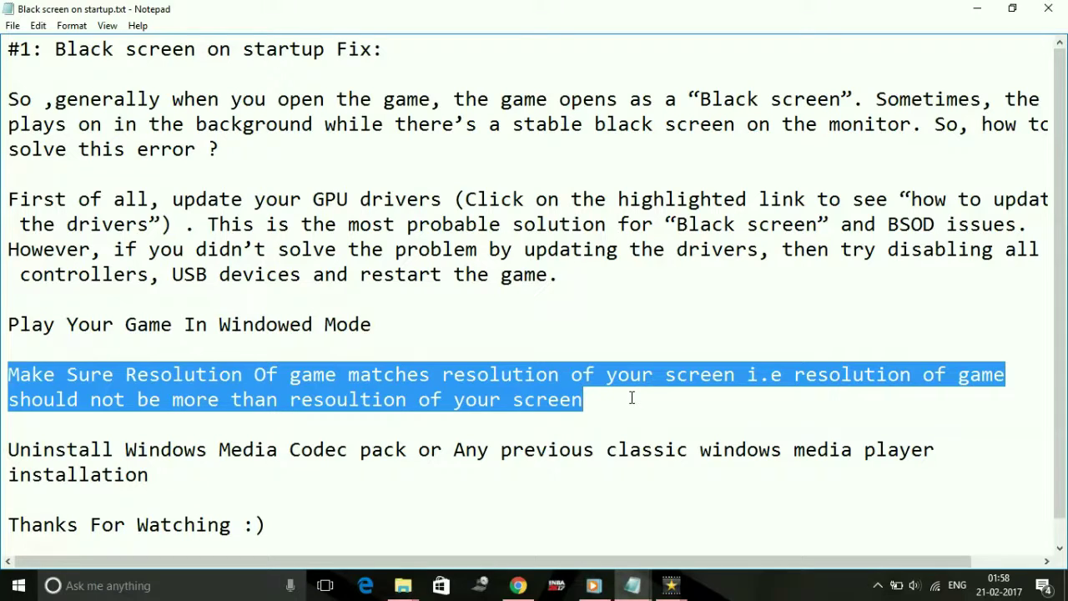
left_click(595, 375)
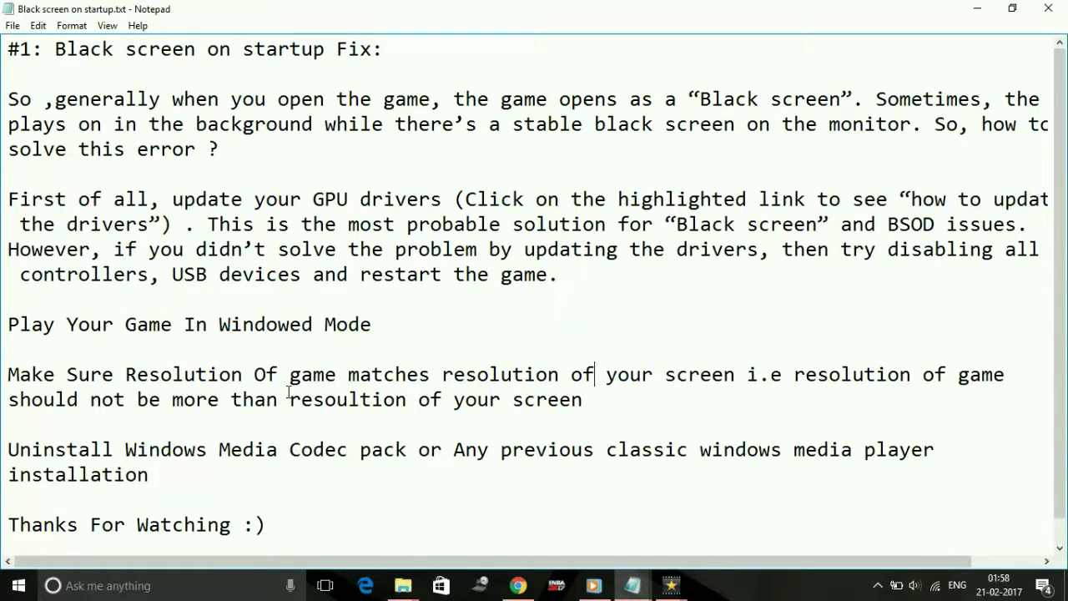
left_click(90, 500)
left_click_drag(5, 449, 243, 504)
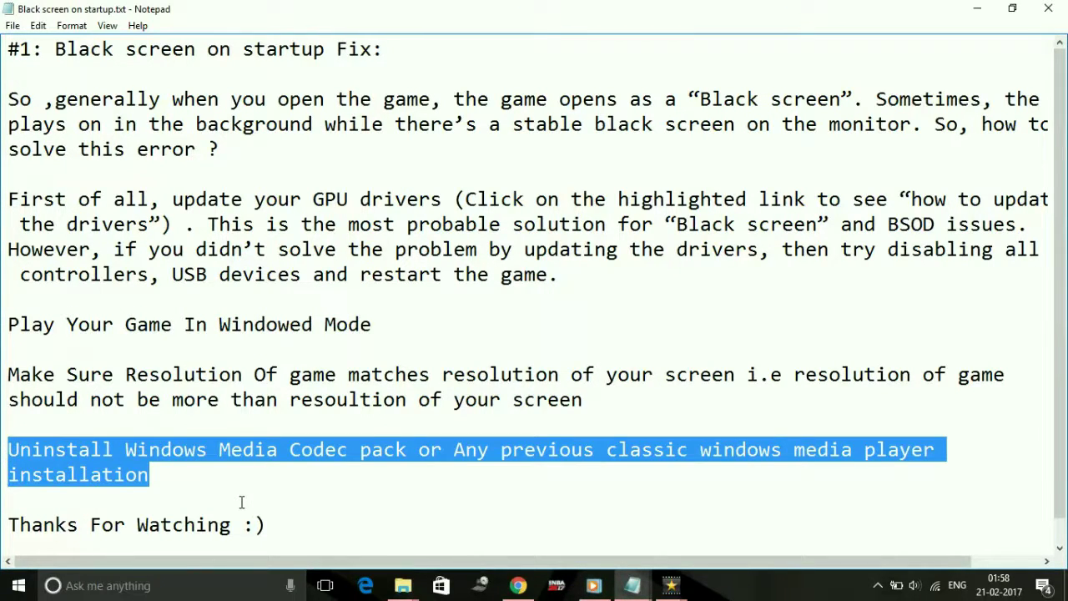
left_click(405, 475)
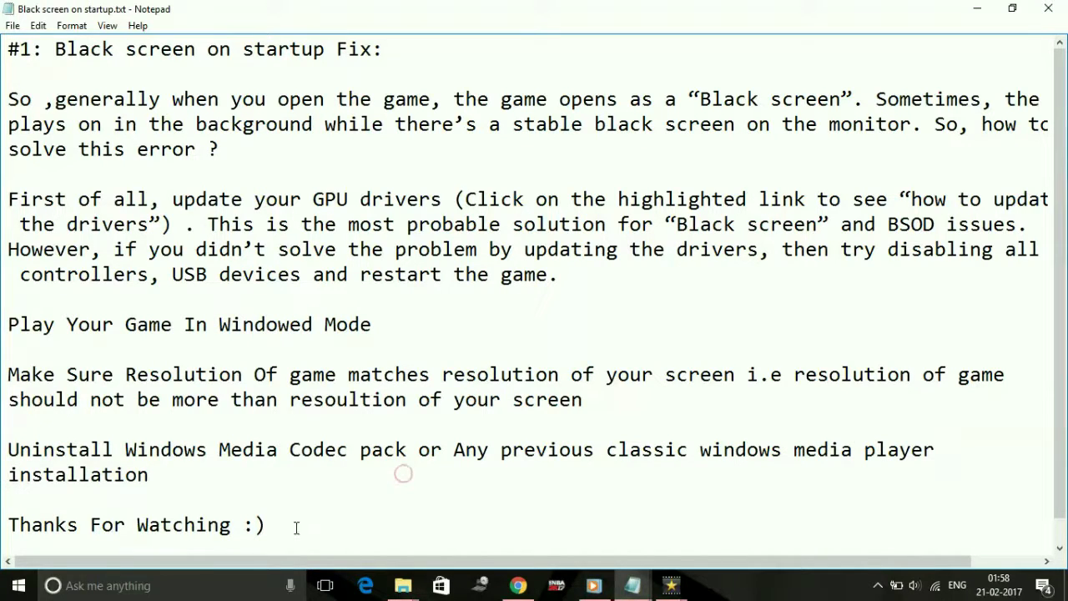
Open the Control Panel's list of installed programs for uninstalling
left_click(158, 584)
type("c")
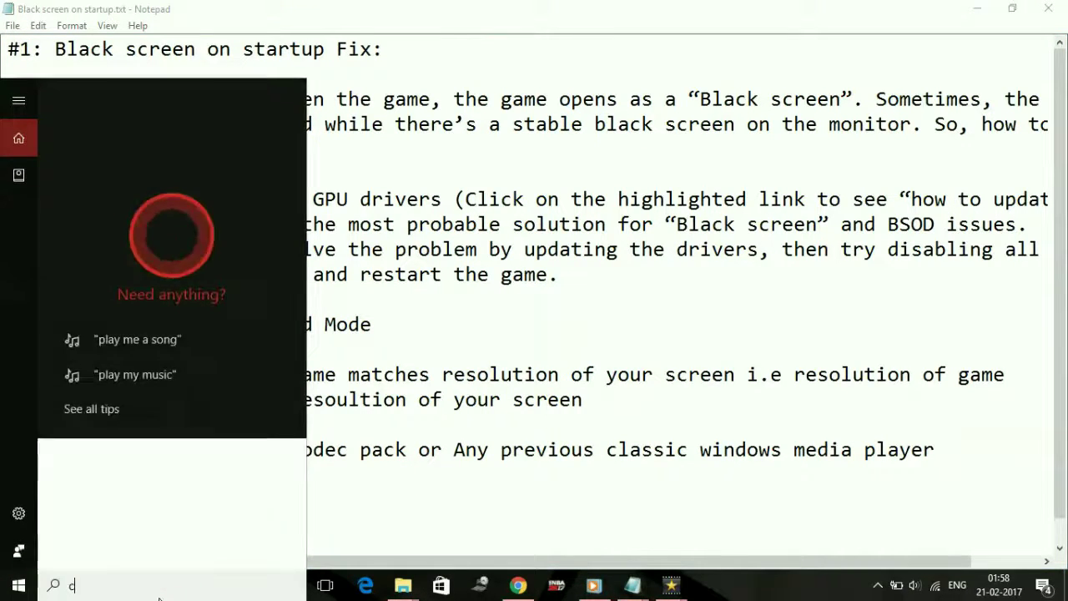
type("ontr")
key("Return")
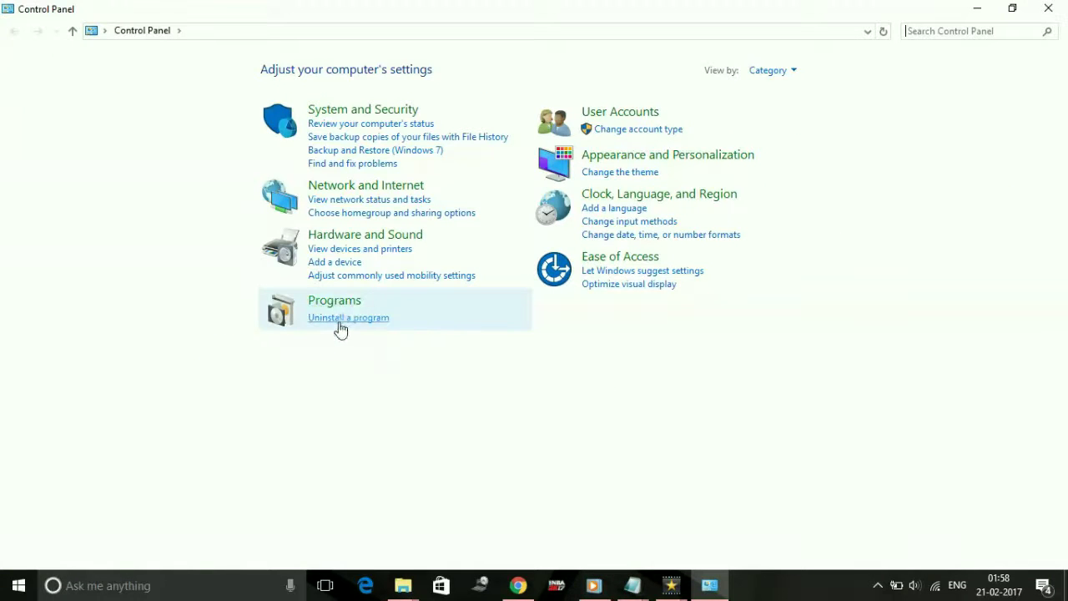
left_click(339, 319)
Look through the installed programs for a Windows media codec pack or classic media player, and close the list to return to the notes
left_click(344, 282)
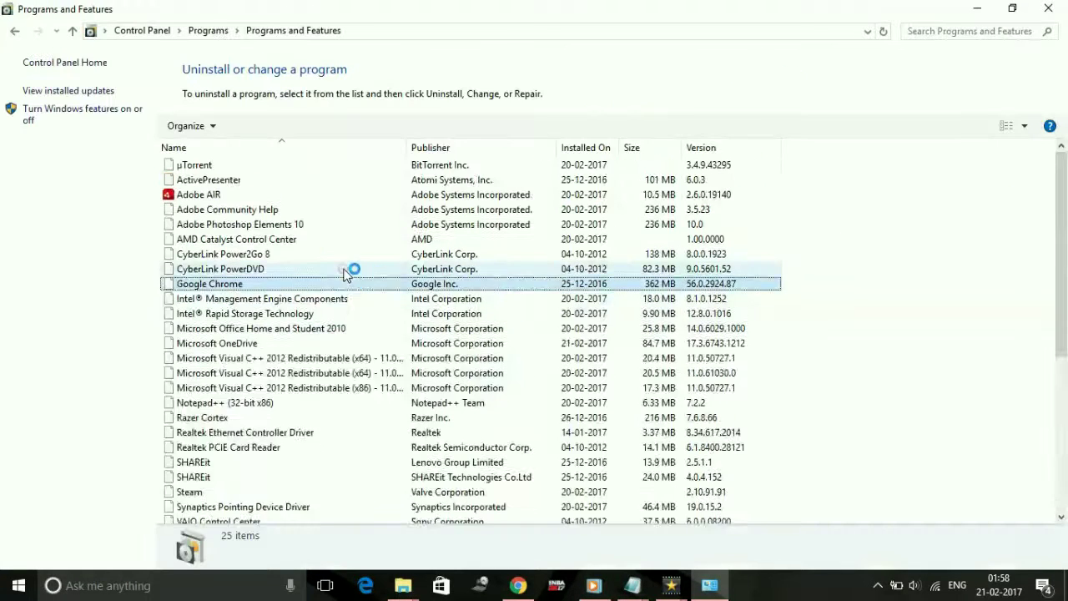
key("Down")
key("Down")
key("Down")
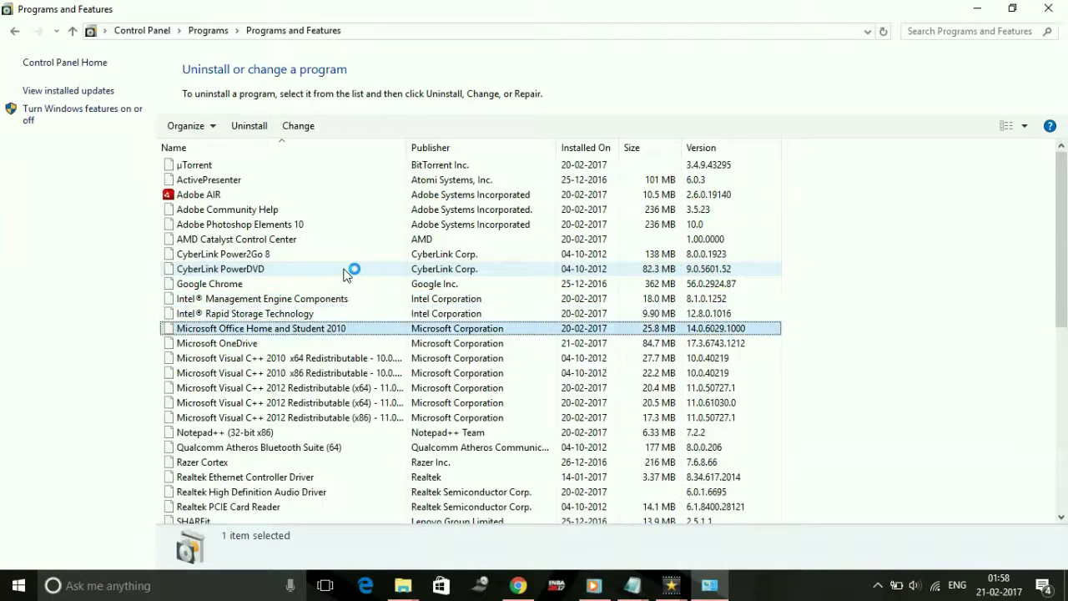
key("Up")
key("Up")
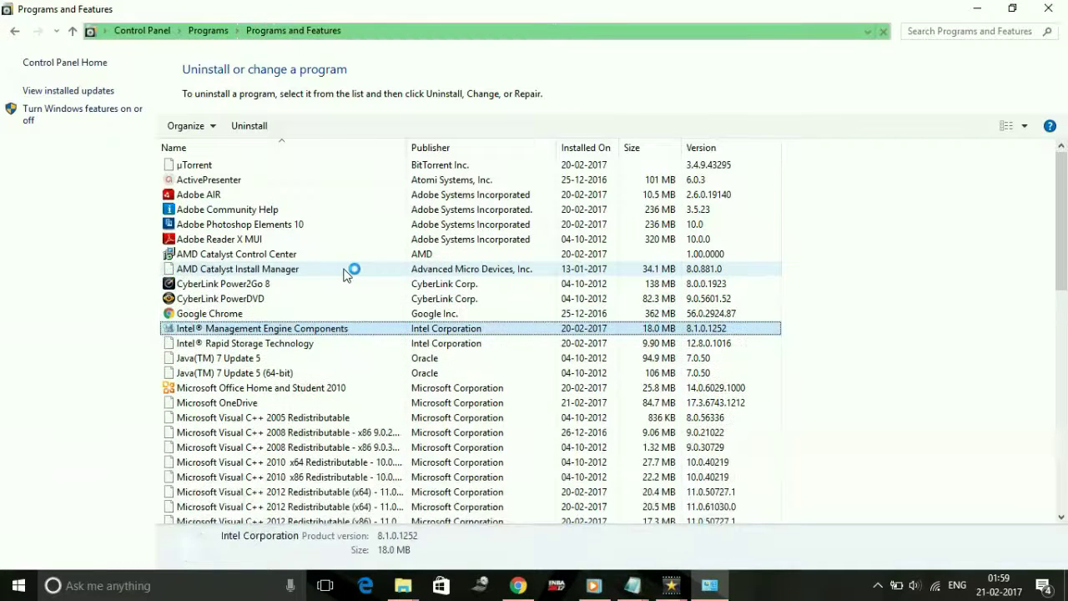
key("Down")
key("Down")
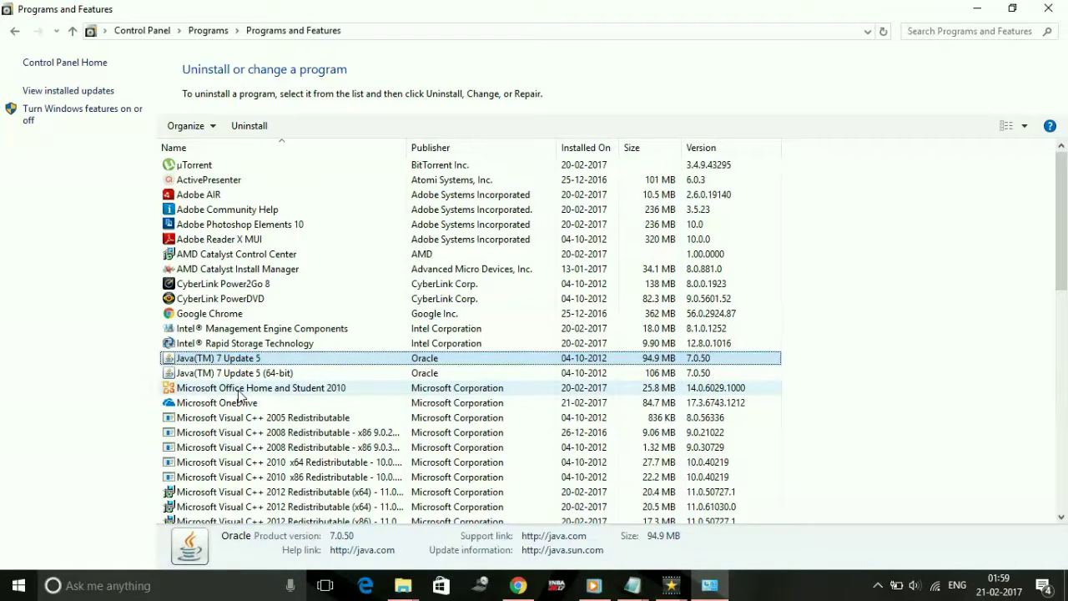
key("Down")
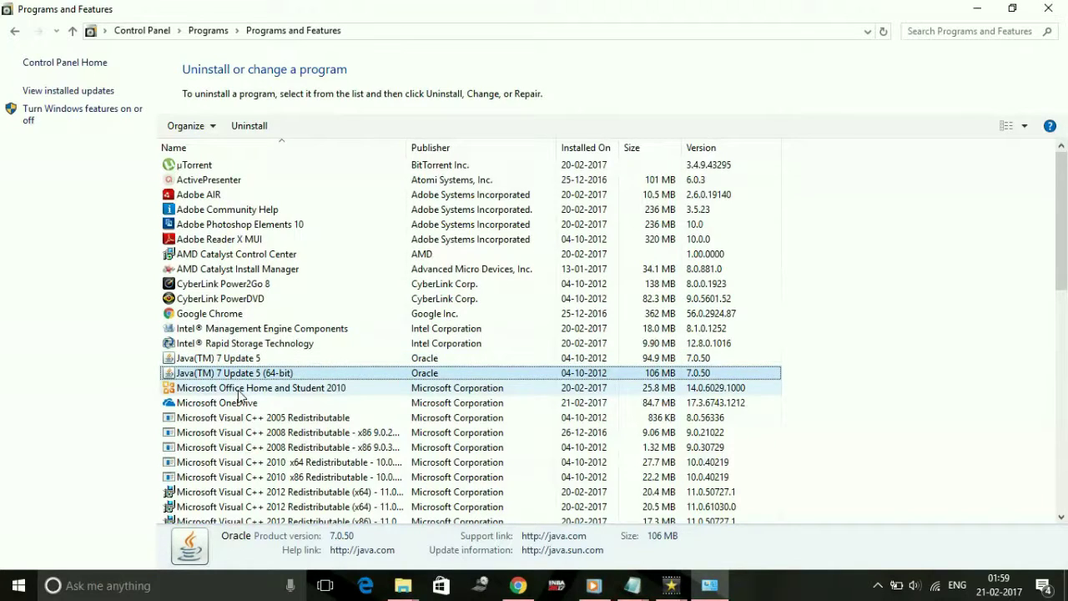
key("alt+F4")
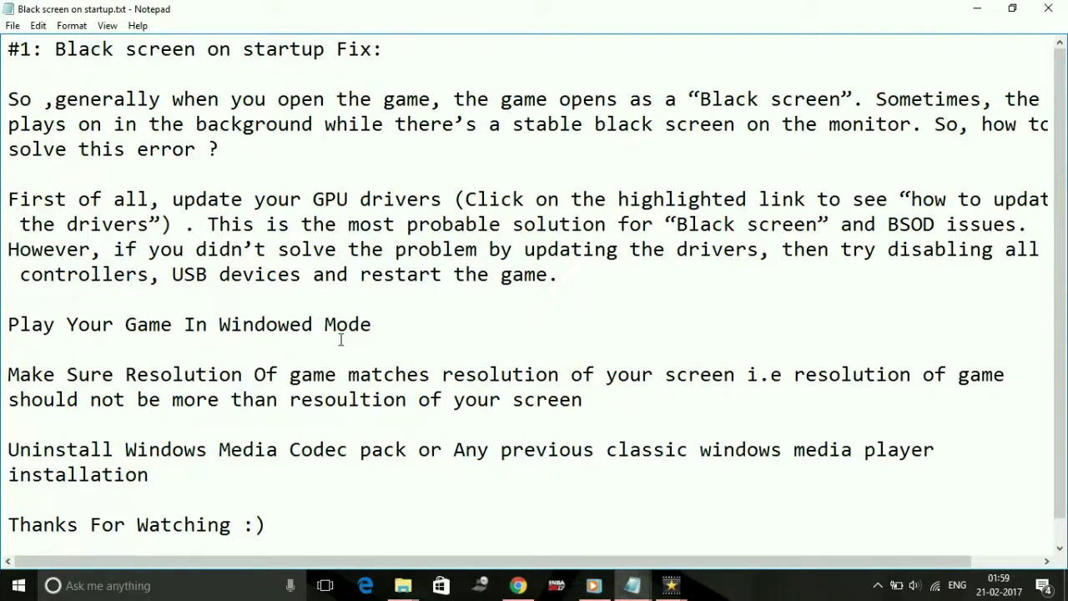
left_click(288, 278)
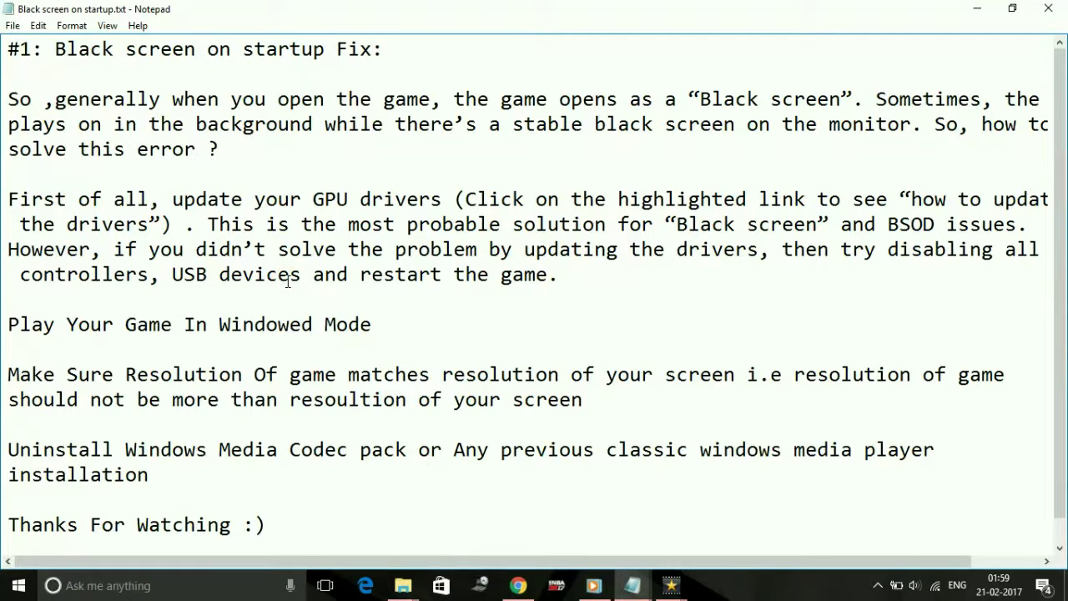